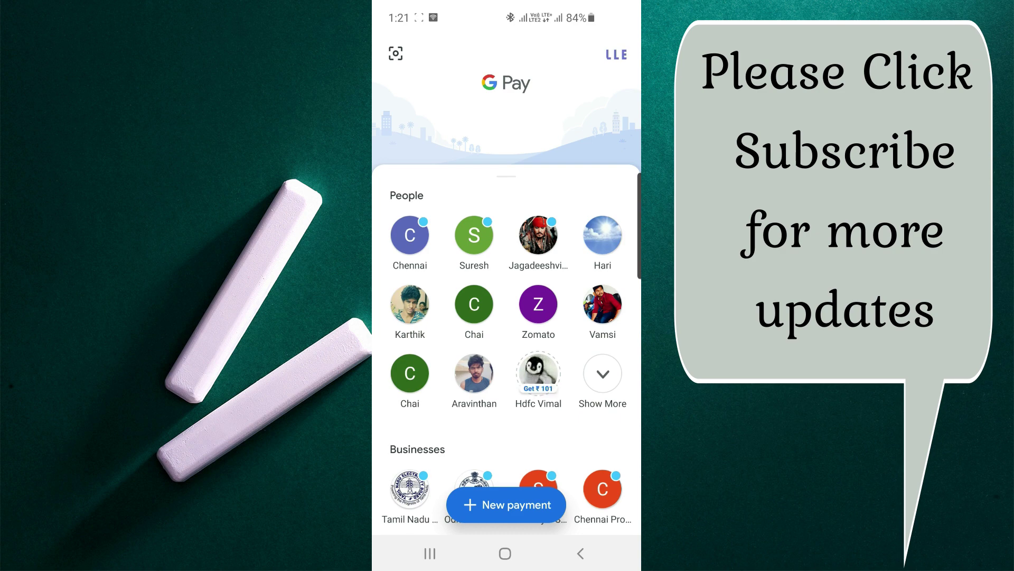
Review the 'Signed in as' account in Google Pay settings, then return to the home screen
click(616, 54)
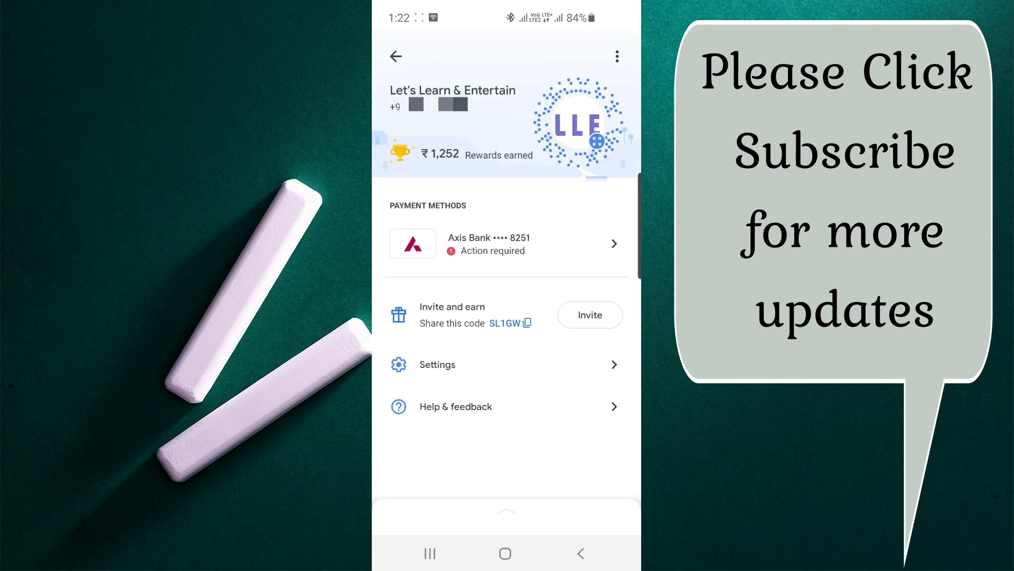
click(438, 364)
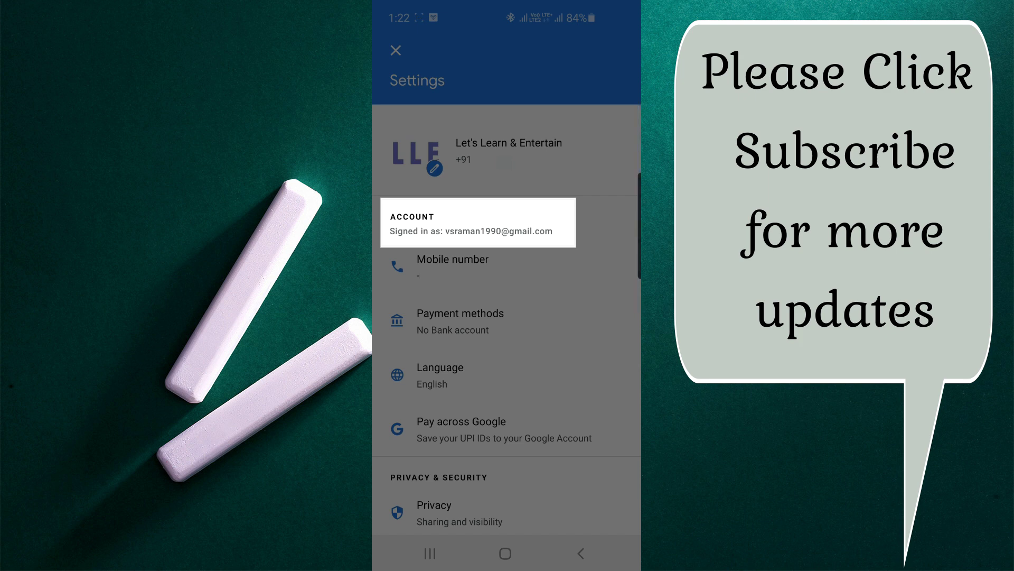
scroll(507, 317, down, 8)
scroll(507, 317, up, 8)
click(505, 553)
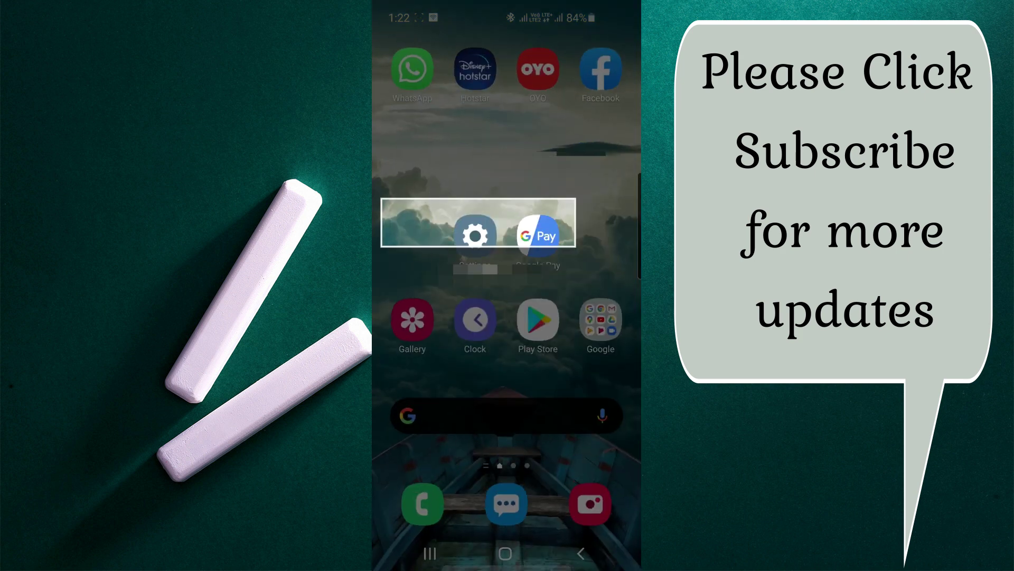
Open Android Settings and reach the full list of installed apps
click(475, 235)
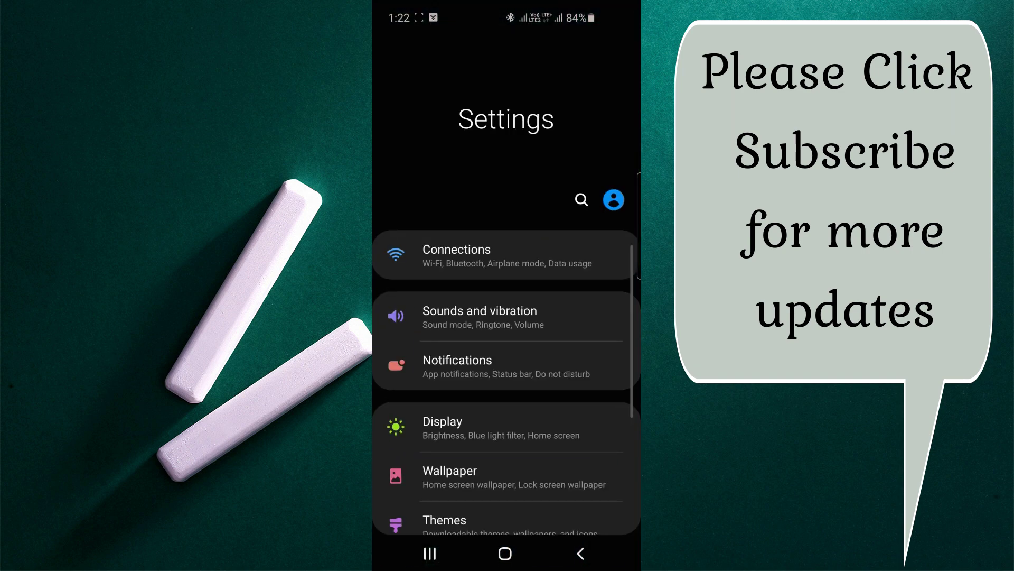
scroll(506, 317, down, 3)
scroll(506, 317, down, 5)
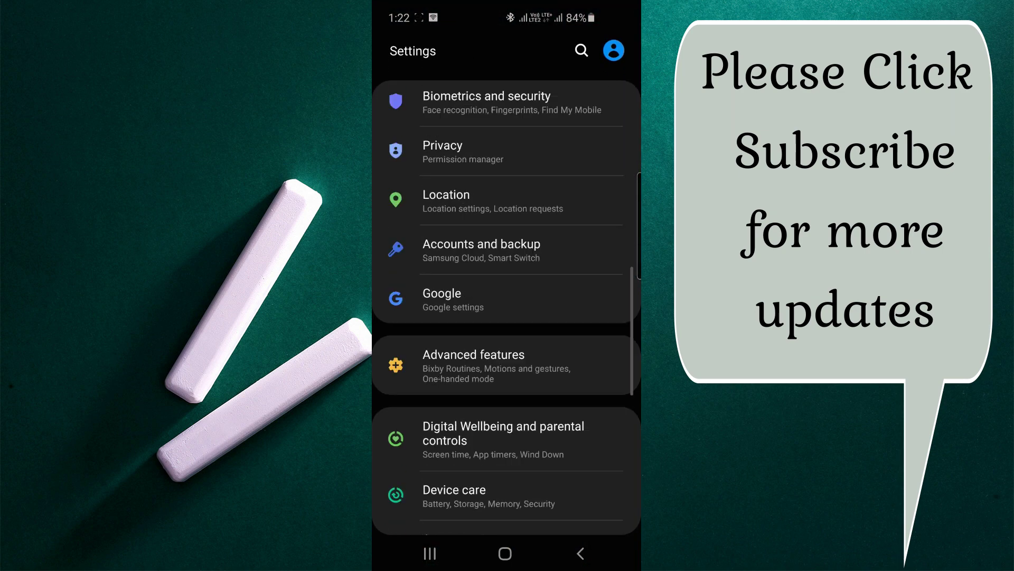
scroll(506, 317, down, 2)
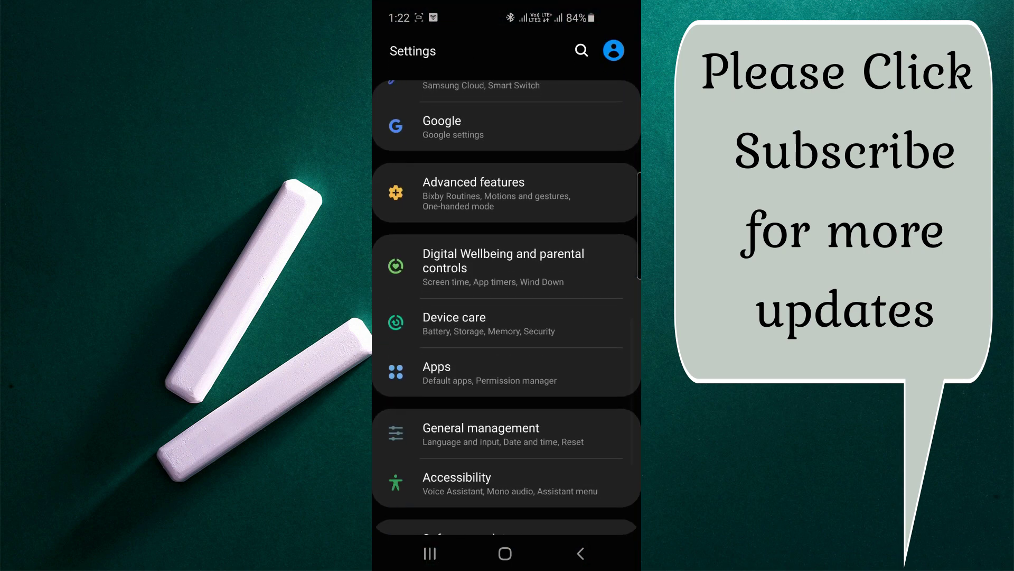
click(436, 365)
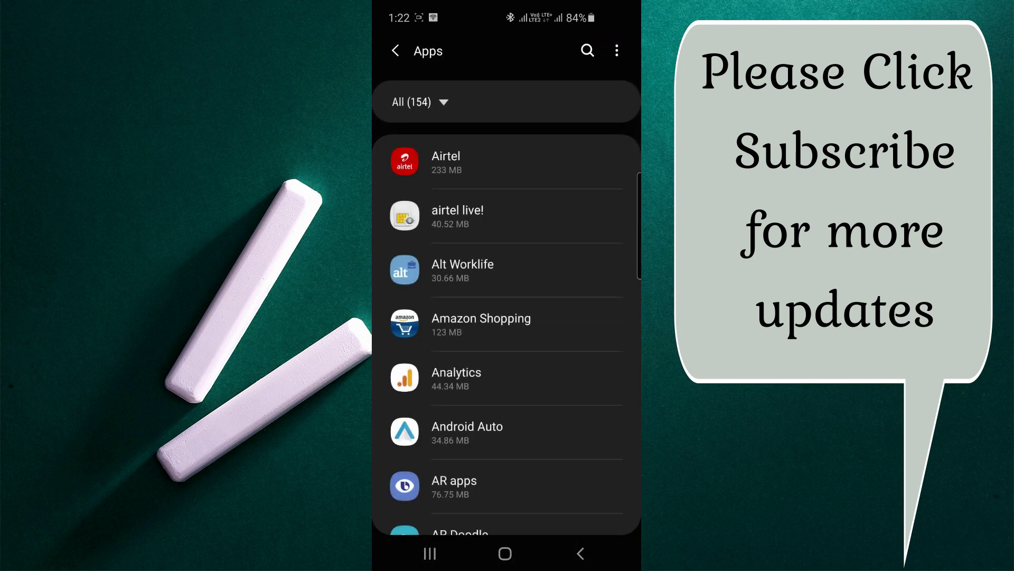
click(455, 486)
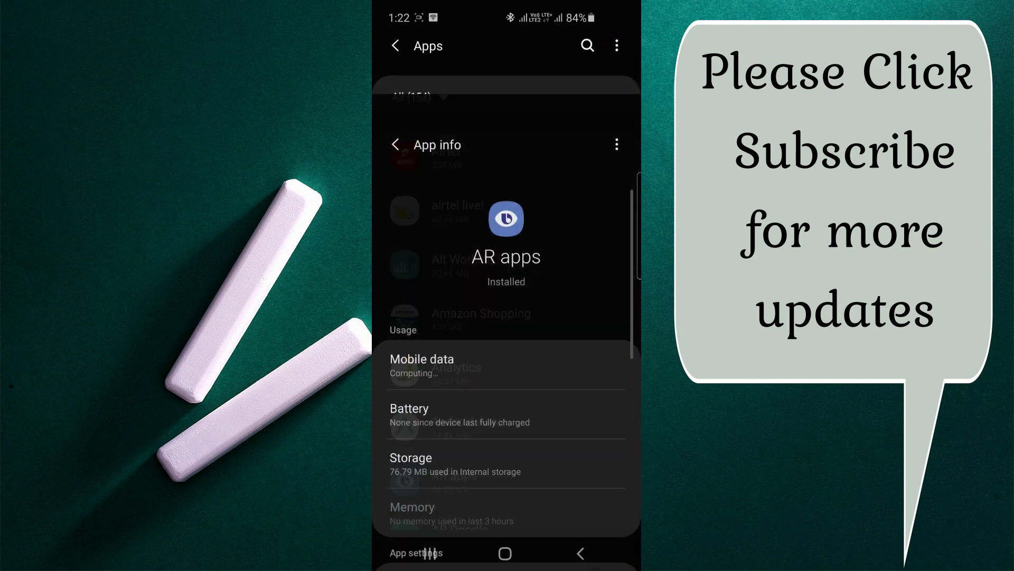
click(581, 553)
Search the apps for 'goo' and open Google Pay's storage details
click(586, 47)
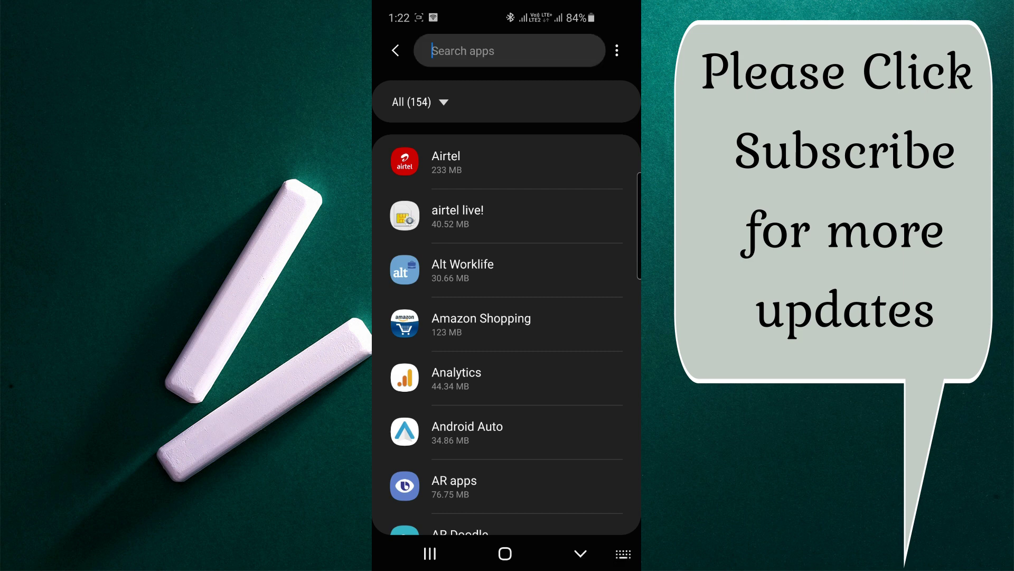
text(goo)
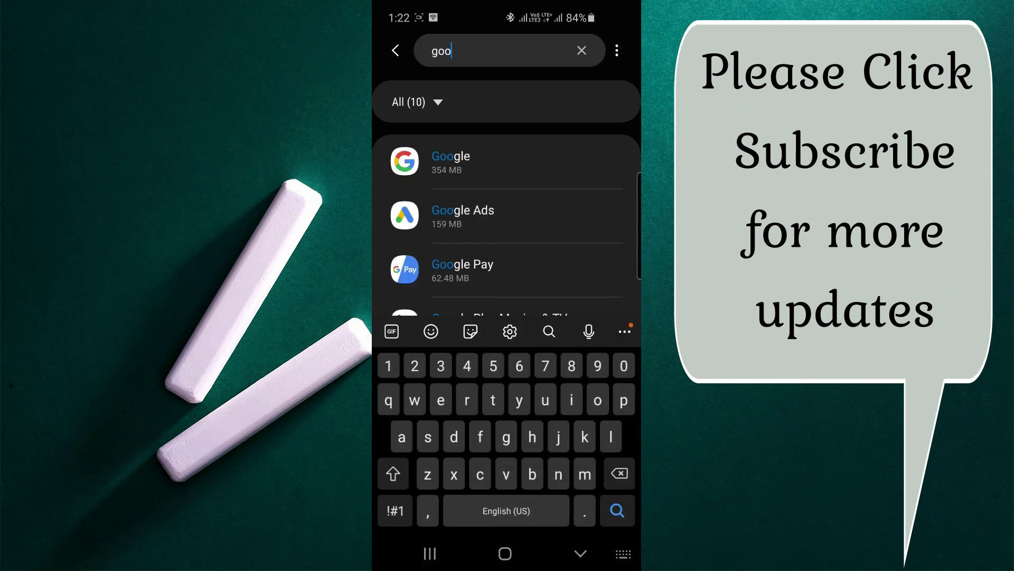
click(462, 270)
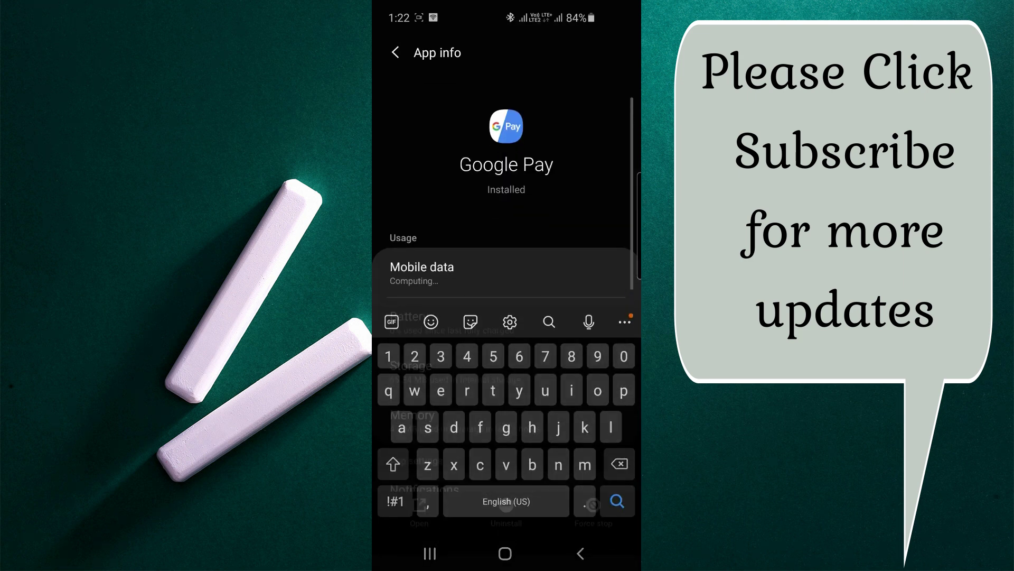
scroll(506, 317, down, 3)
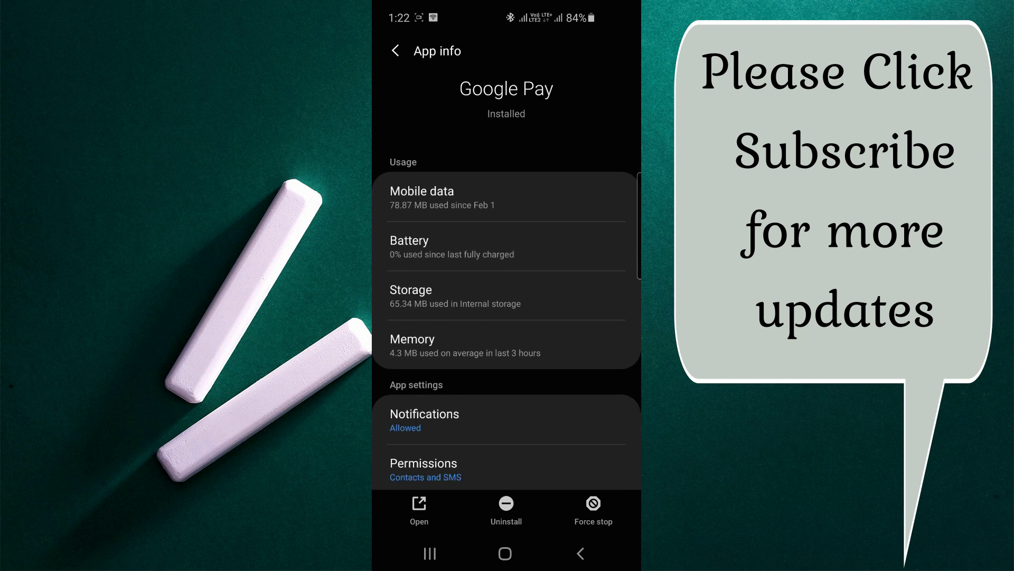
click(456, 296)
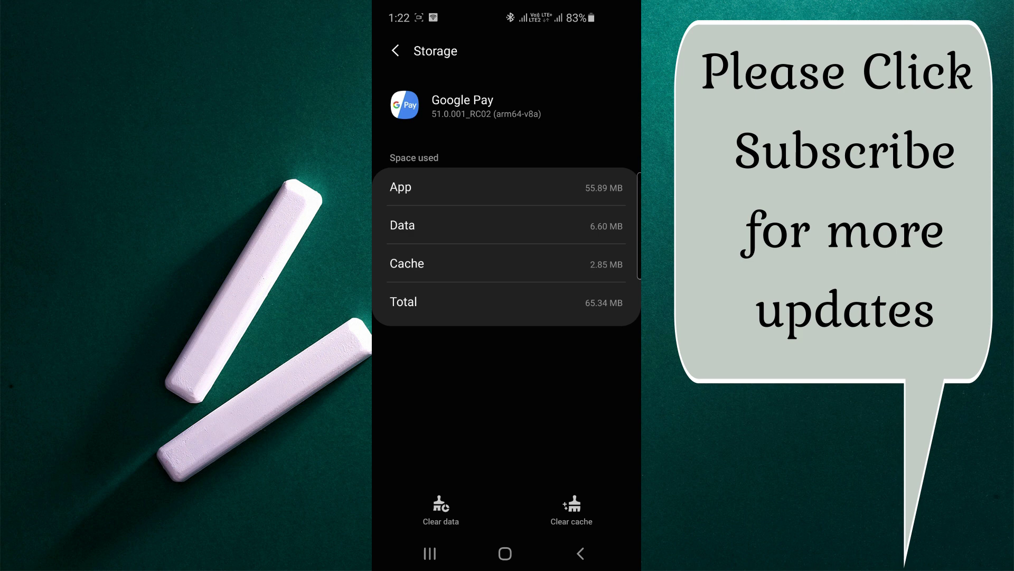
Clear Google Pay's data so Data and Cache read 0 B, leaving 55.89 MB total
click(440, 510)
click(568, 494)
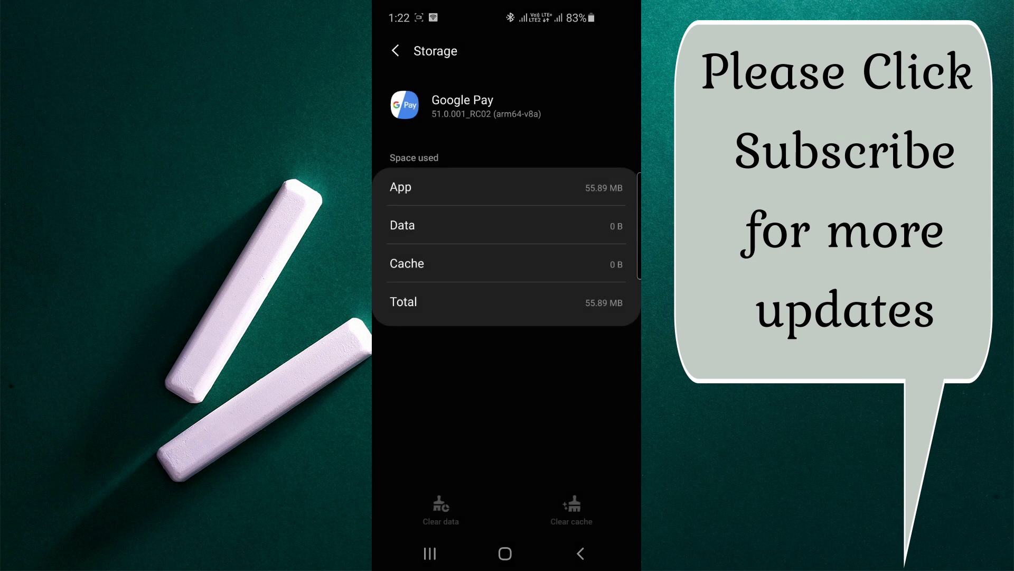
click(430, 553)
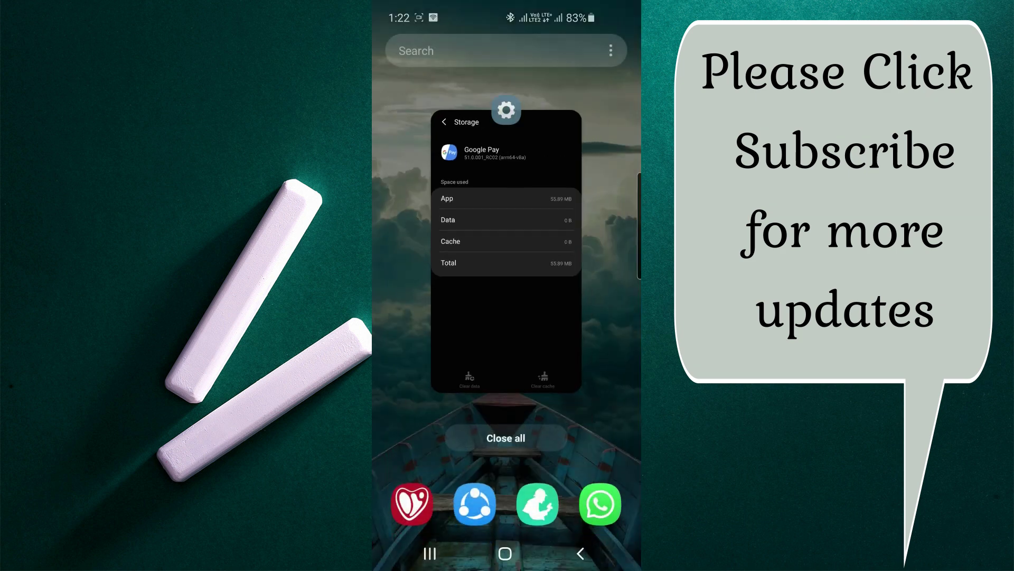
click(505, 553)
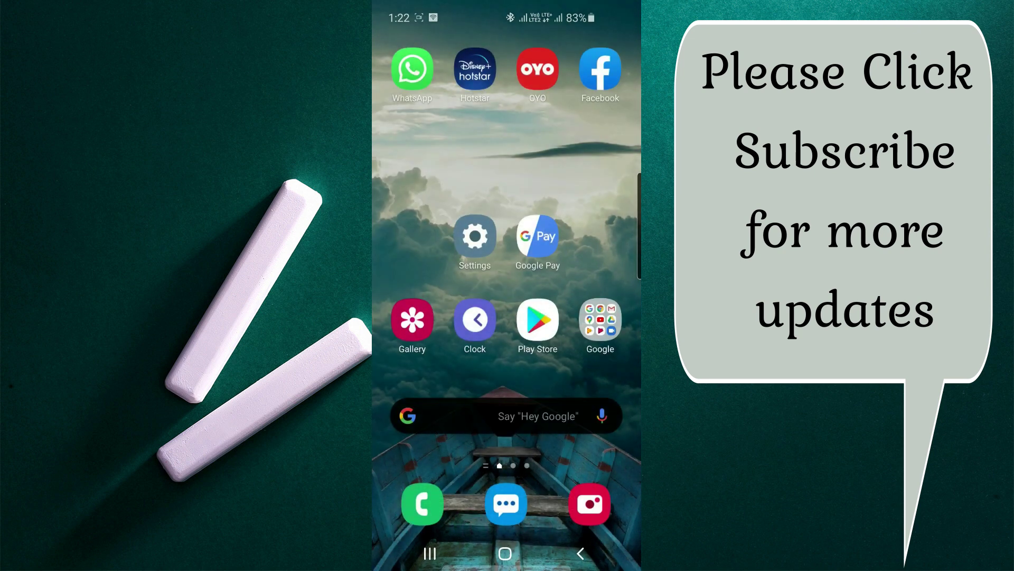
click(537, 235)
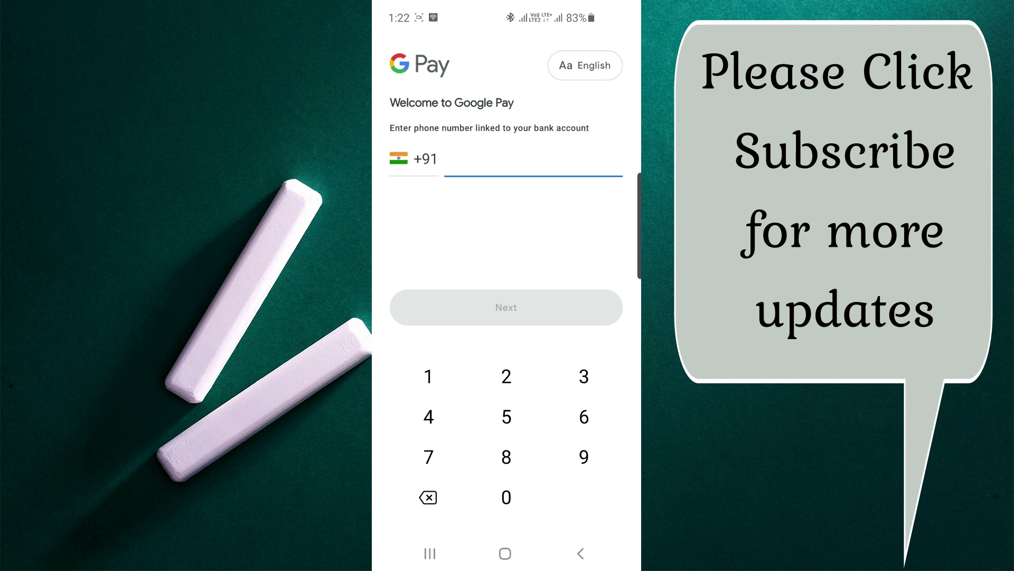
text(70)
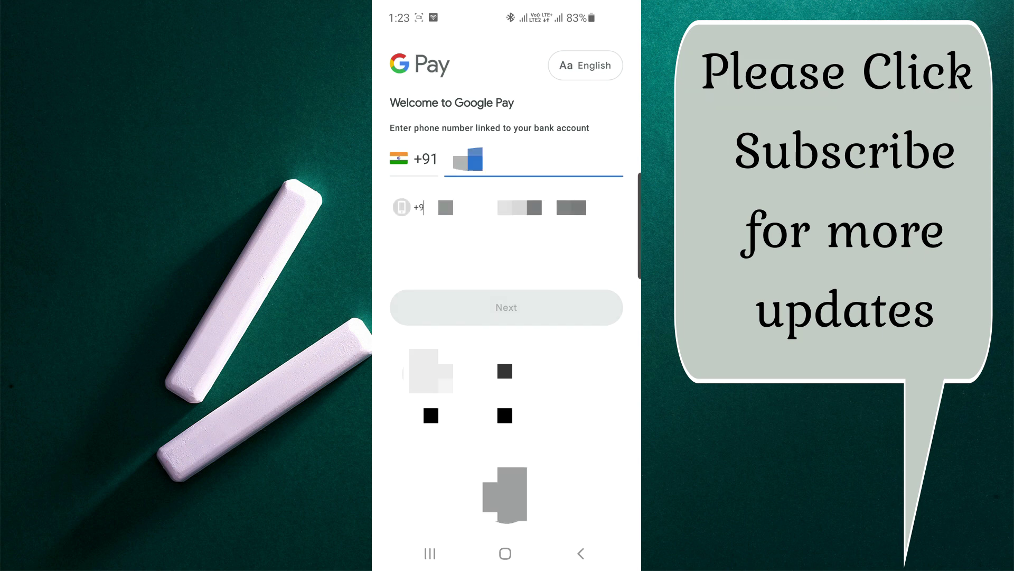
text(1048)
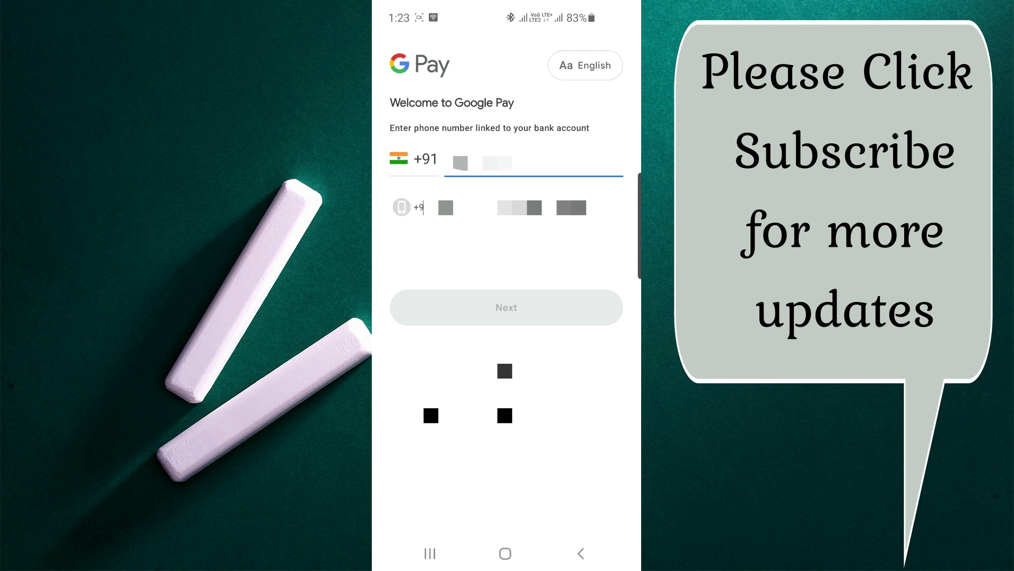
text(9)
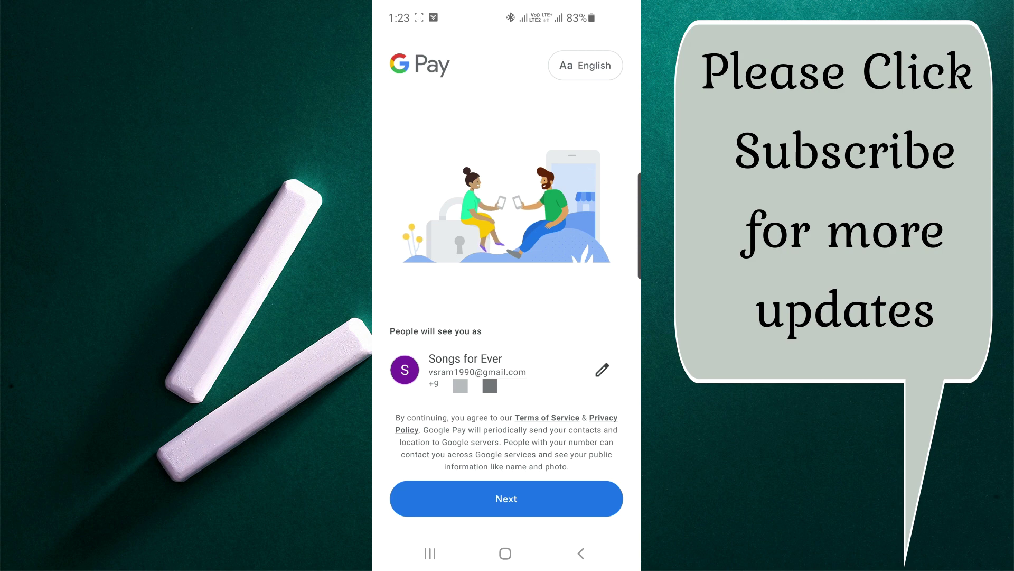
Change the registration's Google account and secure Google Pay with the existing screen lock
click(602, 370)
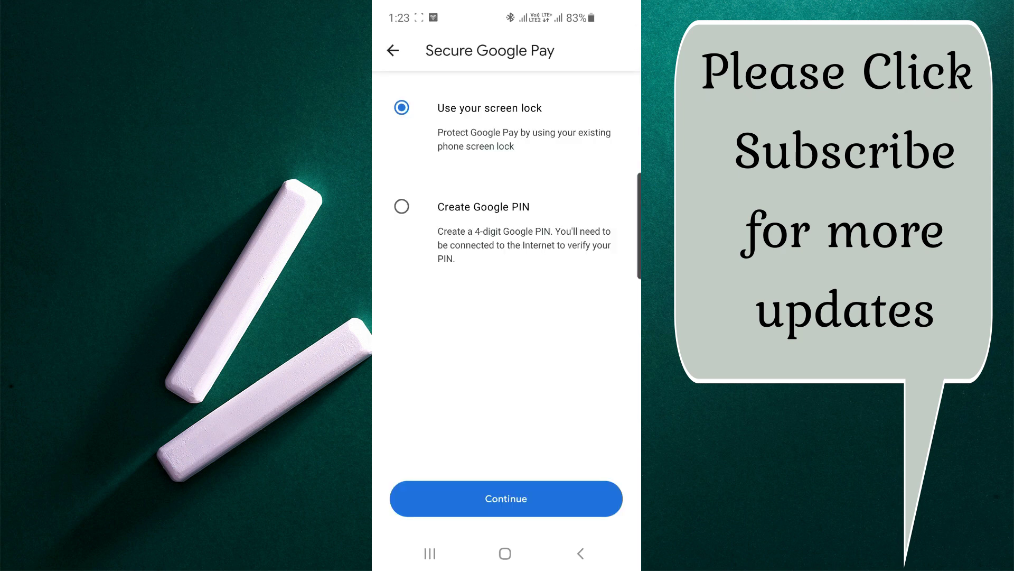
click(506, 498)
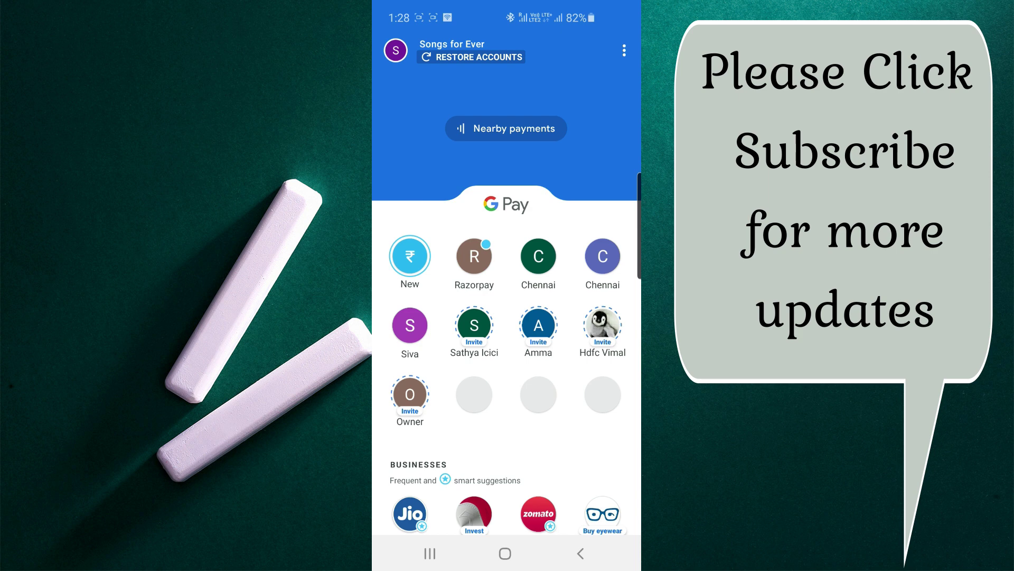
scroll(506, 317, down, 2)
scroll(506, 317, up, 2)
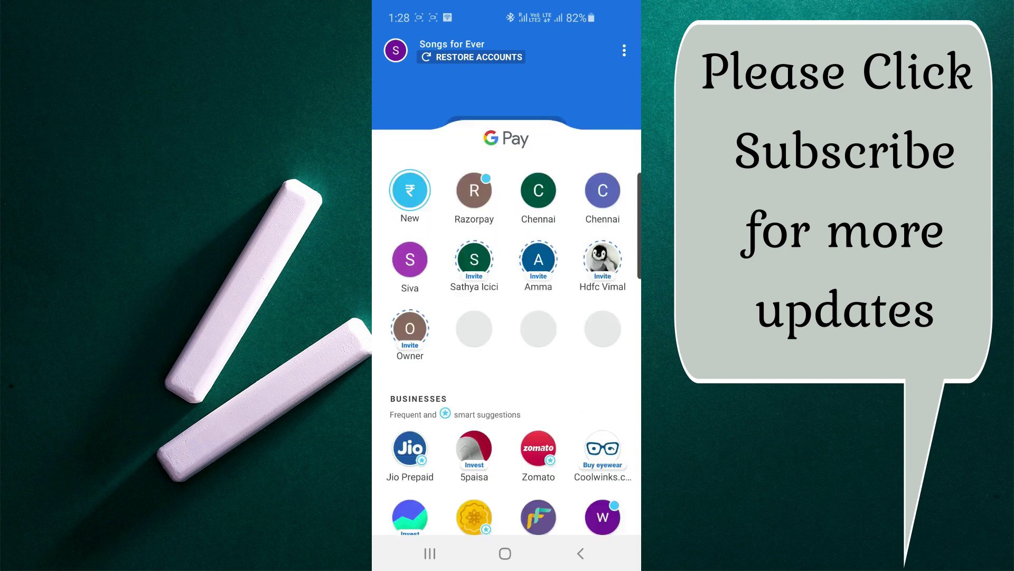